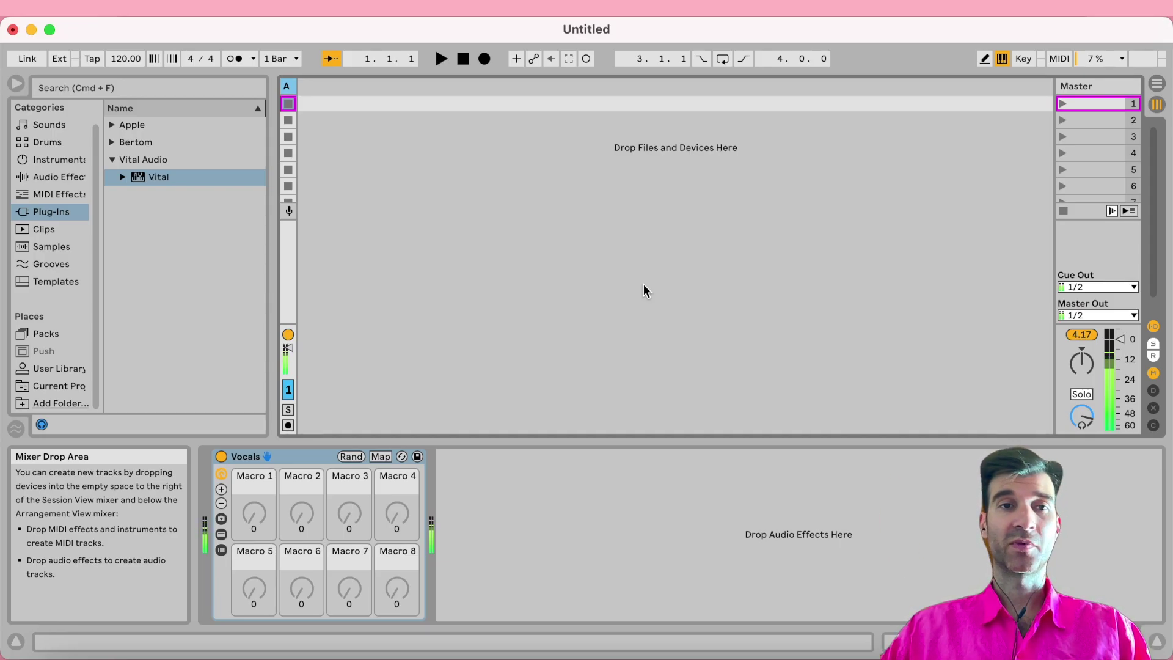
# Step: Load Vital onto a new MIDI track, '2 Vital', and show its plug-in window
pyautogui.moveTo(159, 177); pyautogui.dragTo(343, 192)
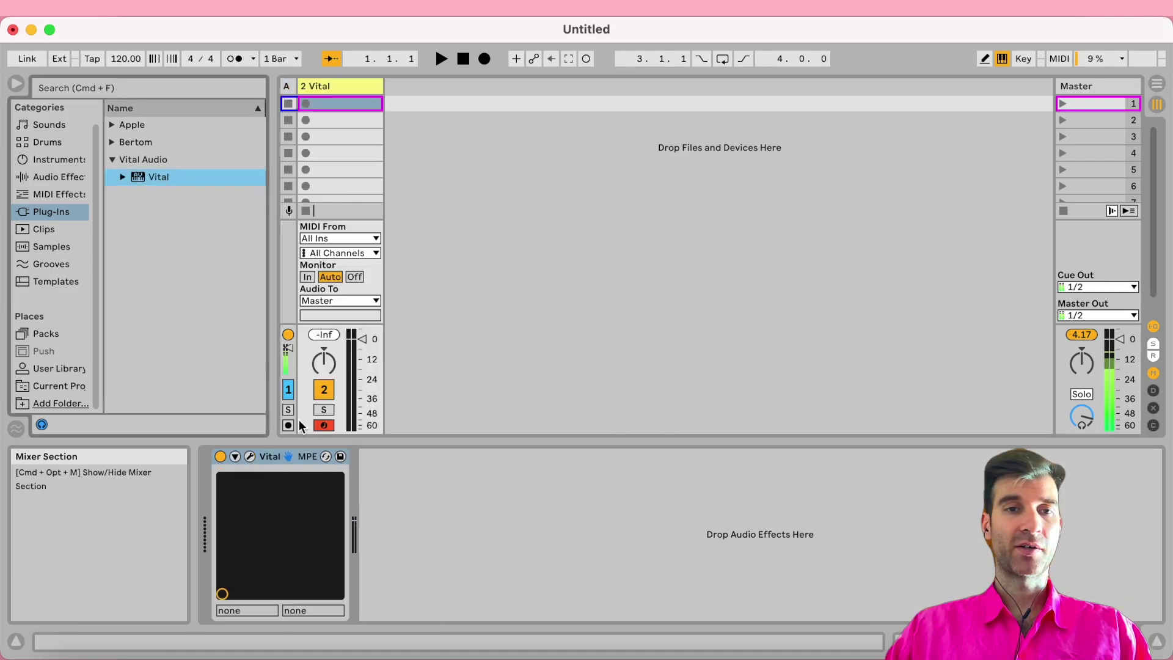
pyautogui.click(288, 456)
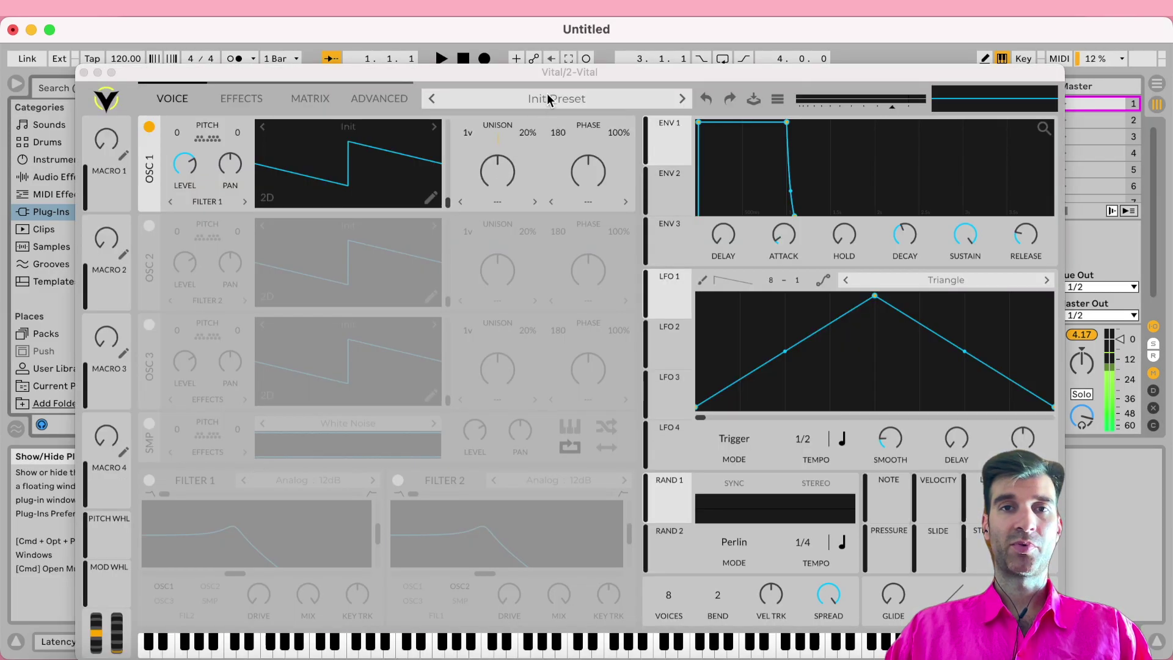
# Step: Load Vital's Lush Blade Runner preset from the preset browser and nudge the editor window right
pyautogui.click(548, 97)
pyautogui.click(504, 153)
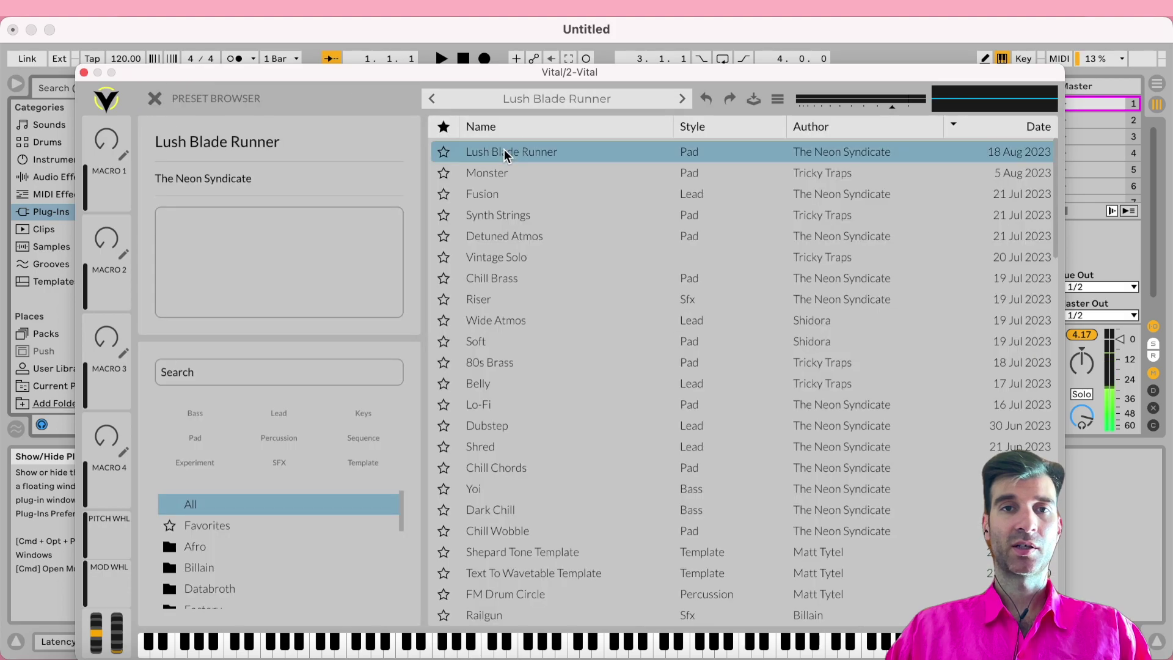
pyautogui.click(154, 99)
pyautogui.moveTo(214, 73); pyautogui.dragTo(227, 72)
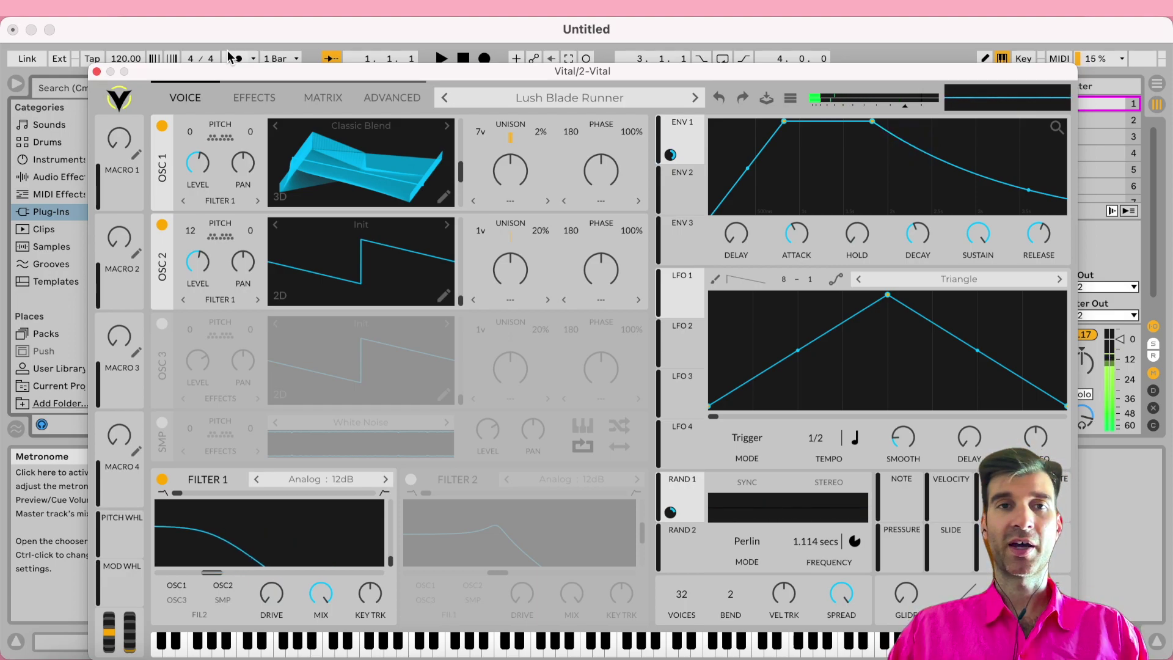
# Step: Close Vital's editor window, leaving the device on track '2 Vital'
pyautogui.click(97, 70)
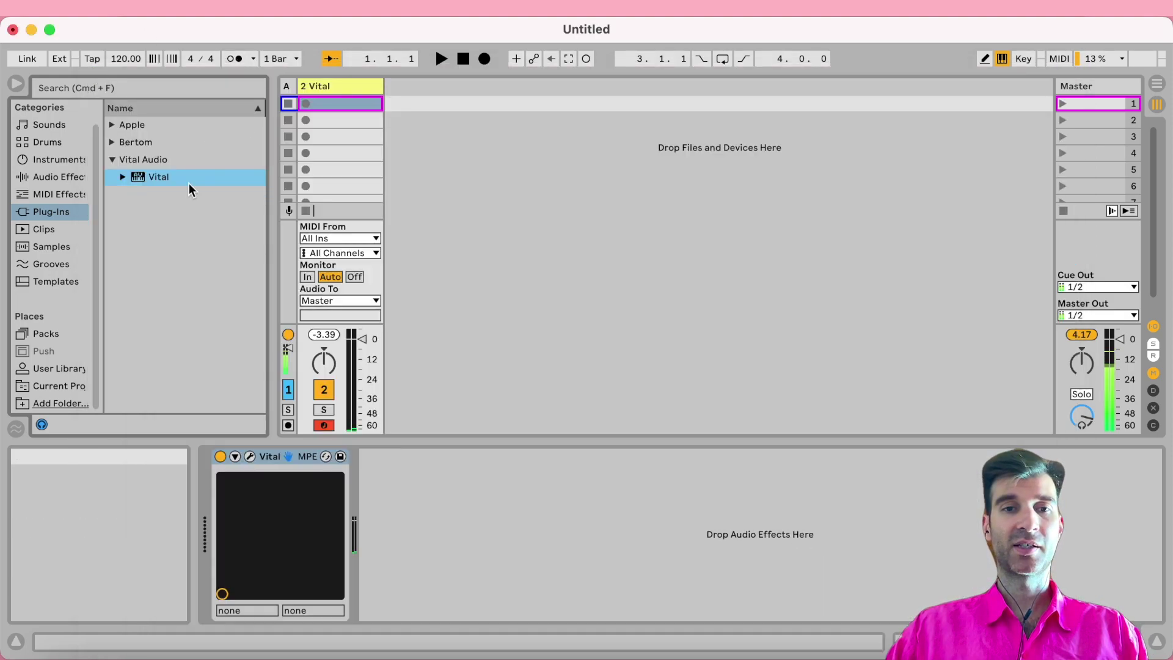
# Step: Uncheck Enable MPE Mode in the Vital device's context menu
pyautogui.rightClick(306, 456)
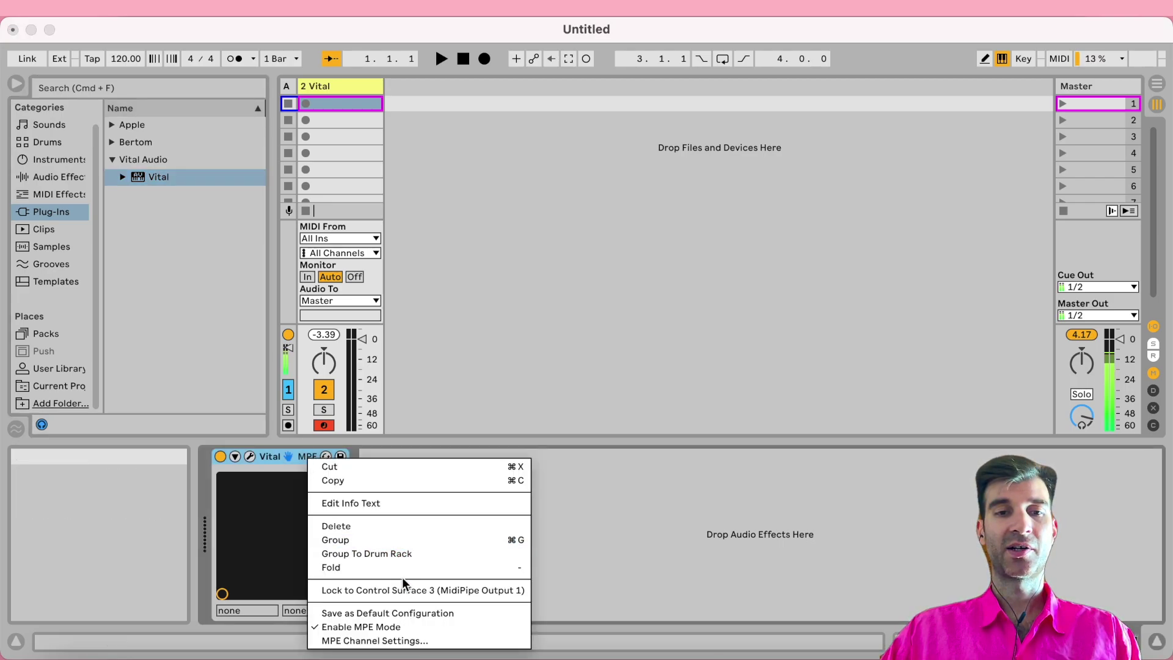
pyautogui.click(413, 628)
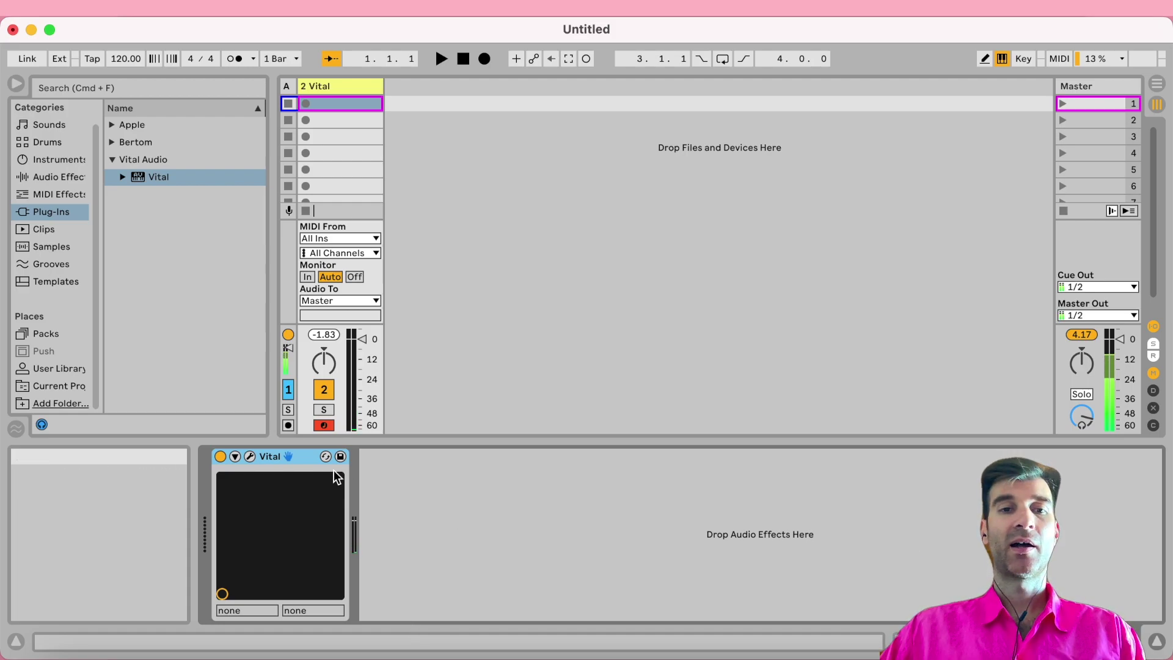
# Step: Replace Vital with a fresh copy, disable its MPE mode, and open its editor
pyautogui.press('BackSpace')
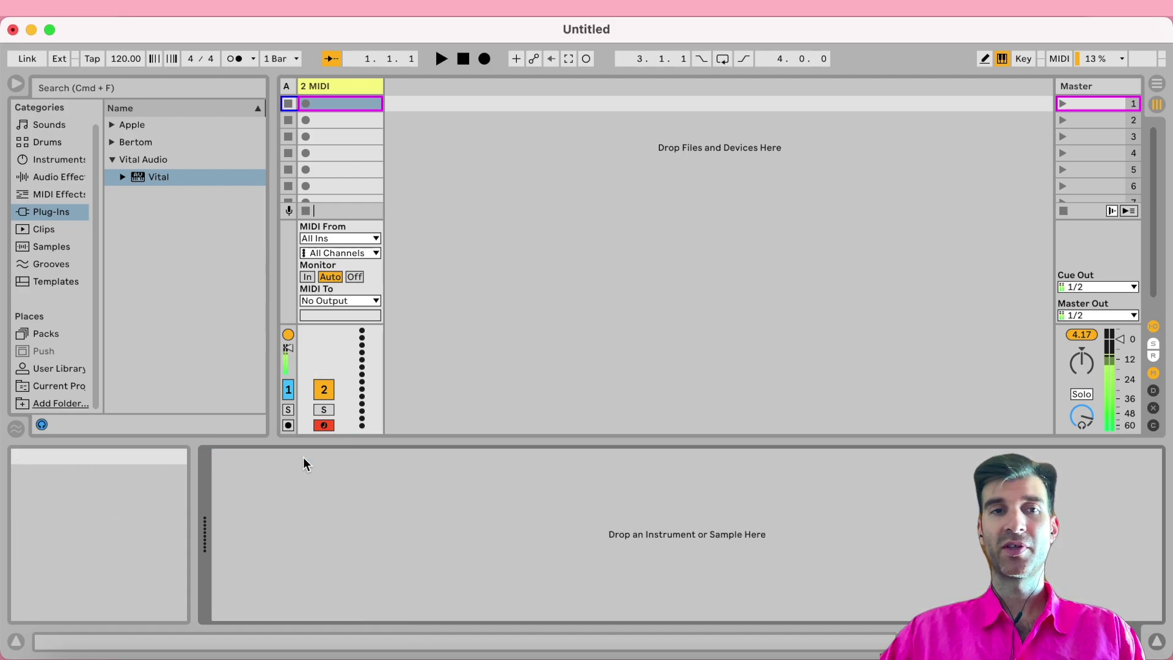
pyautogui.moveTo(157, 177); pyautogui.dragTo(321, 501)
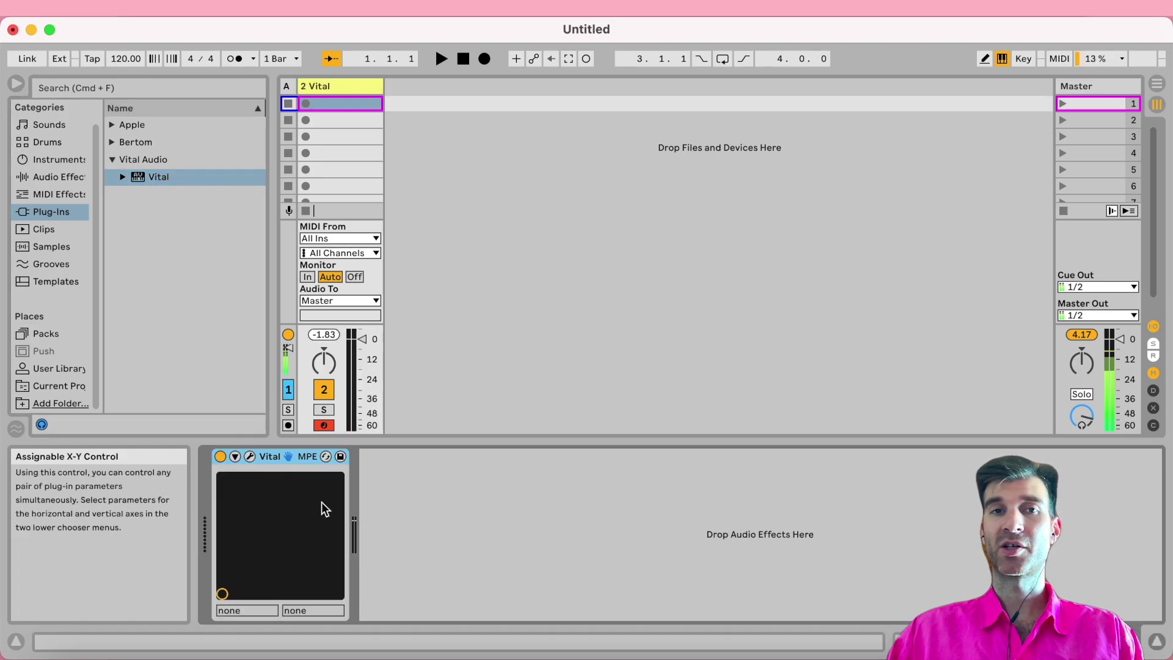
pyautogui.rightClick(310, 463)
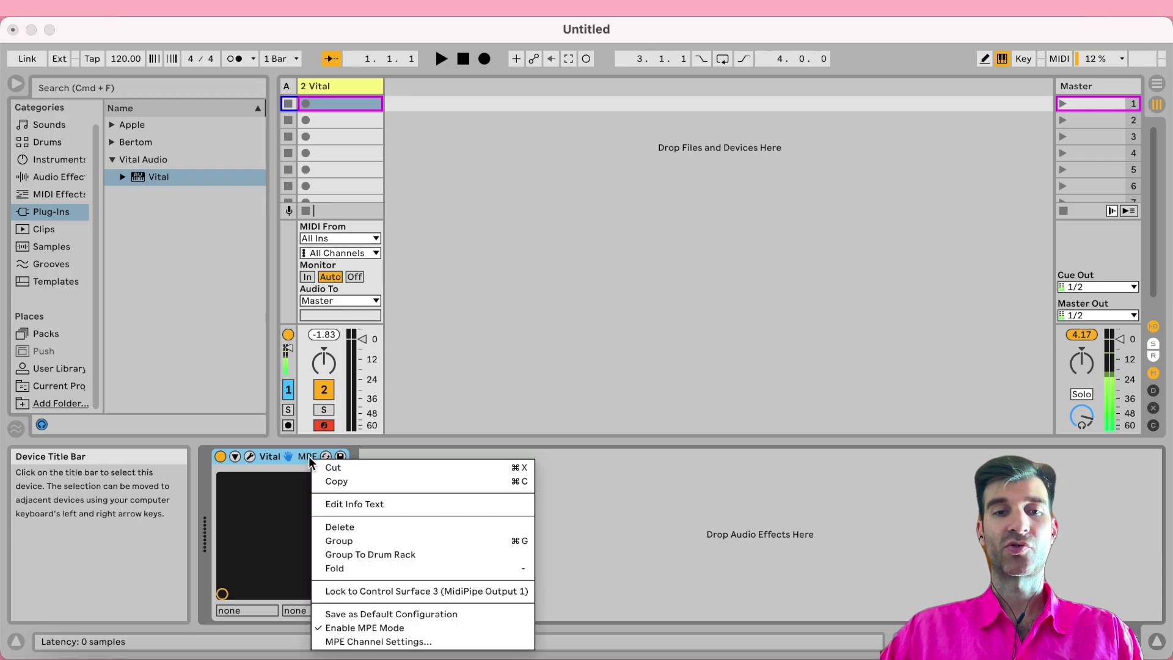
pyautogui.click(366, 628)
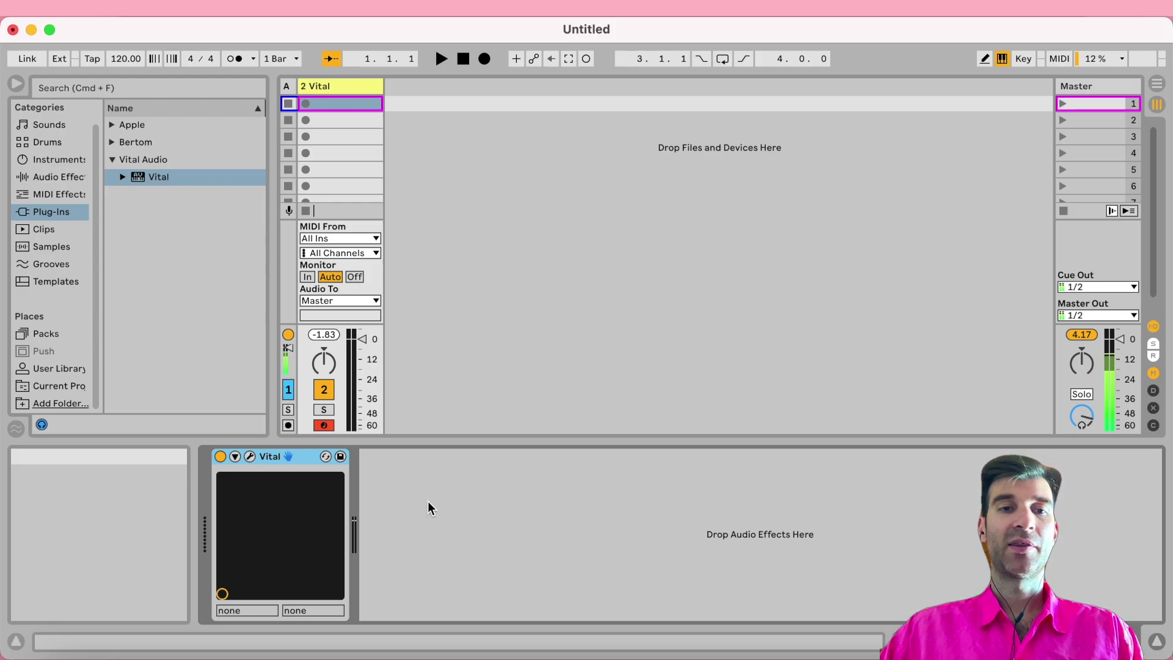
pyautogui.click(250, 457)
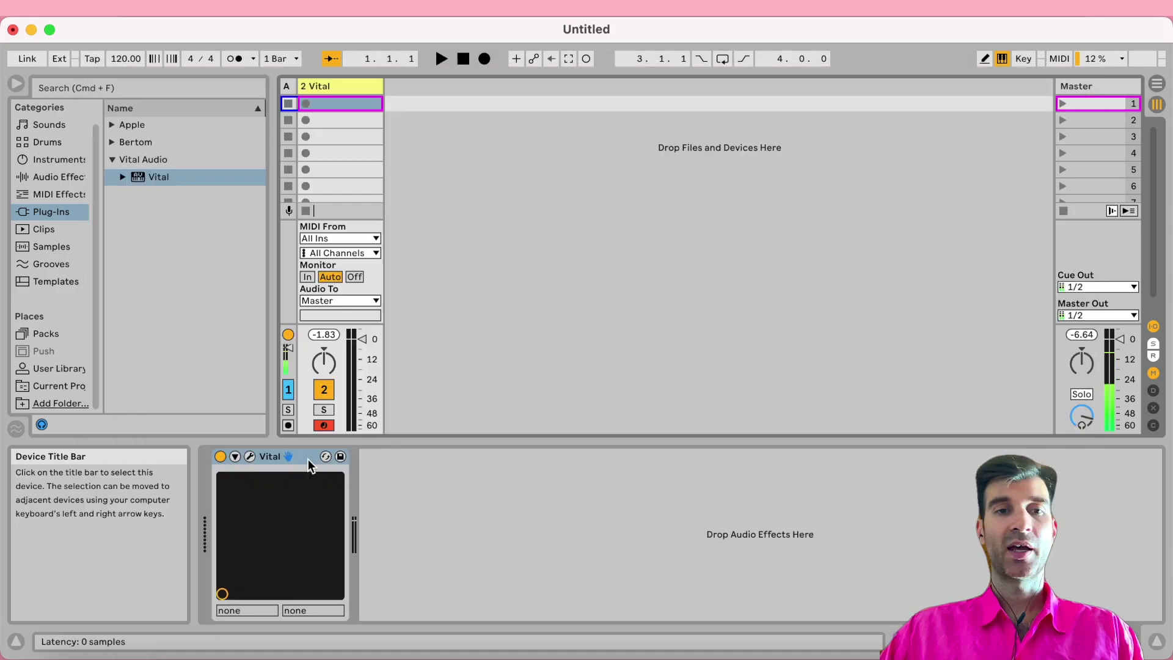
# Step: Save Vital's MPE-off setup as its default configuration, then delete the device
pyautogui.press('super+alt+p')
pyautogui.rightClick(305, 456)
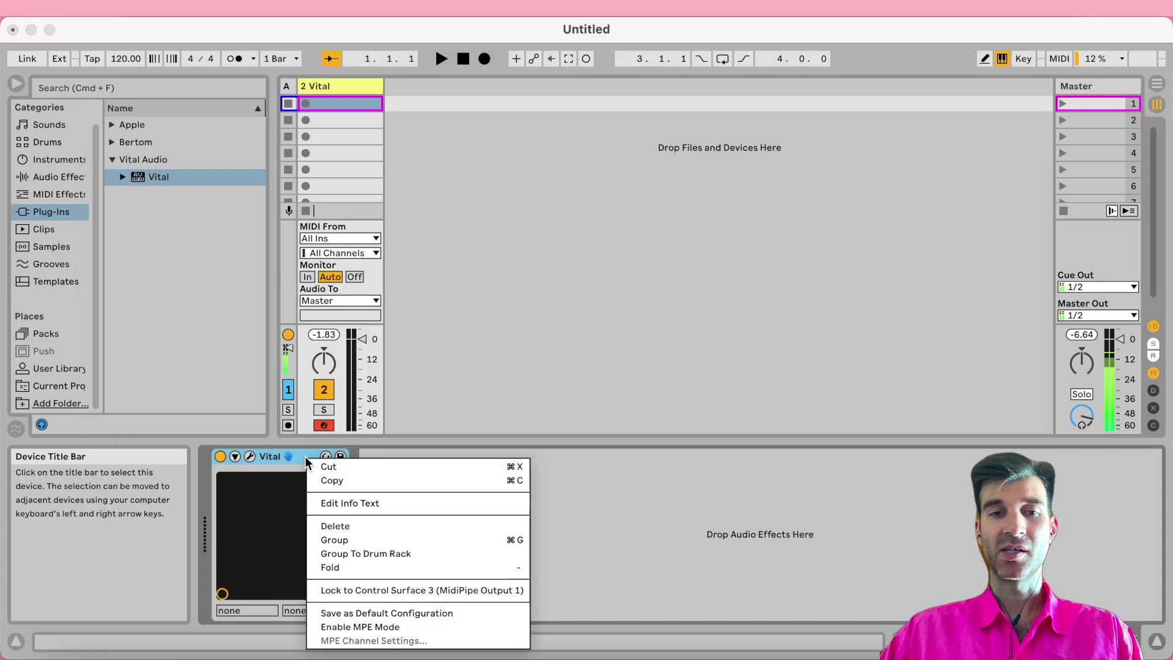
pyautogui.click(406, 614)
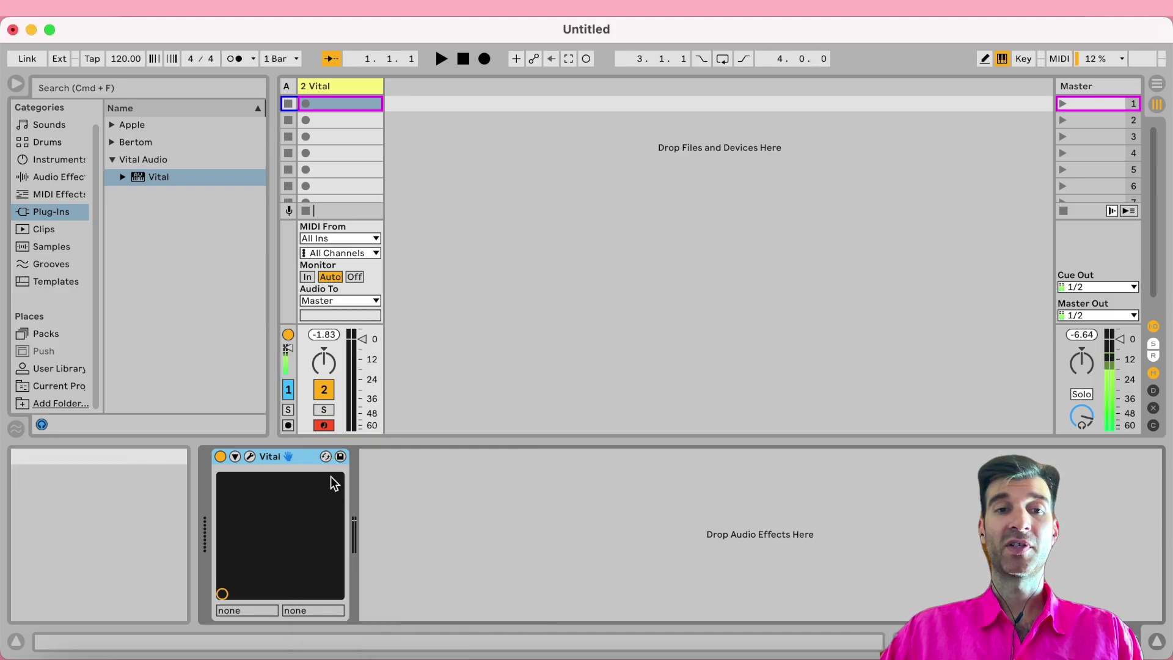
pyautogui.press('BackSpace')
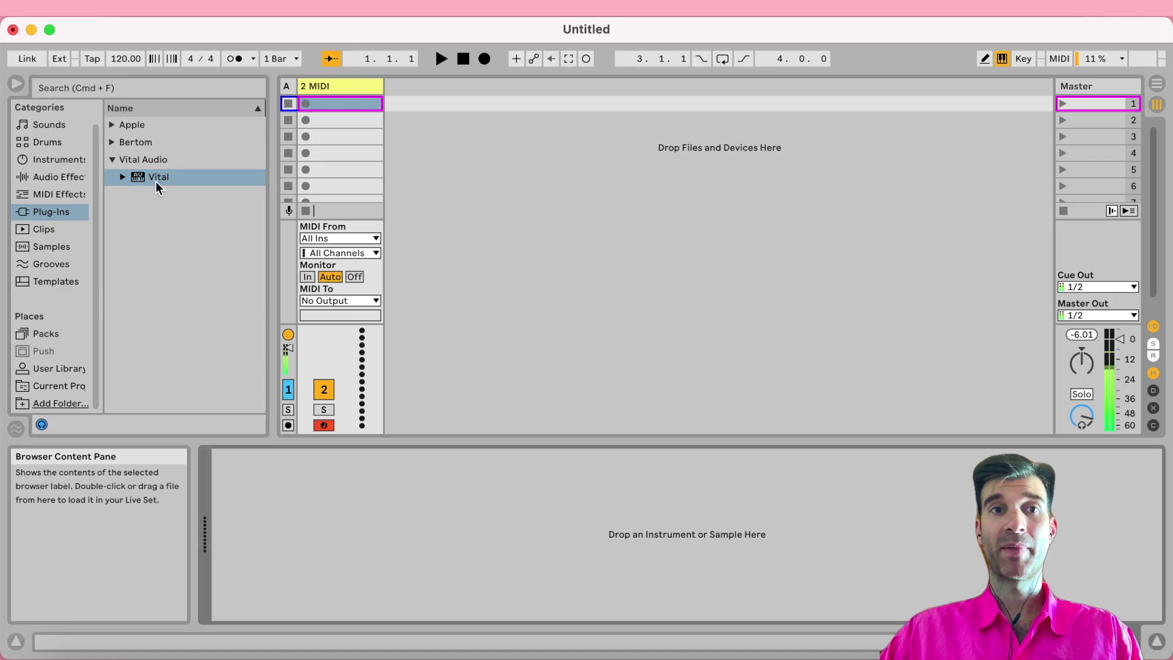
# Step: Drag Vital back onto the track so it loads with MPE off from the saved default
pyautogui.moveTo(156, 181); pyautogui.dragTo(299, 480)
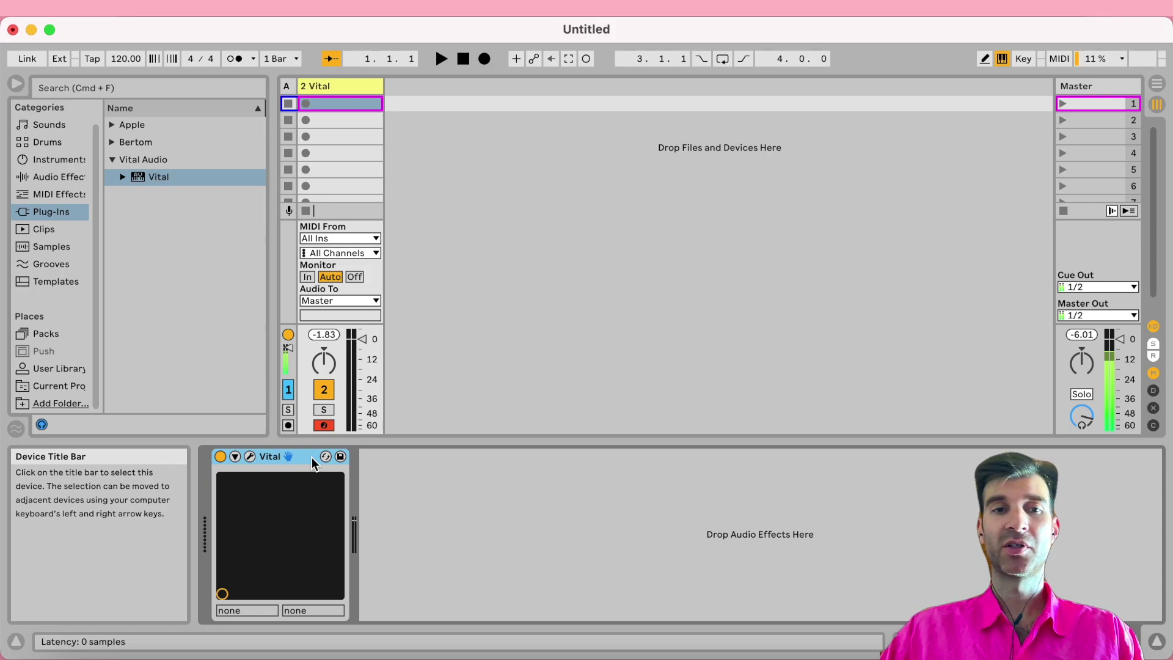
pyautogui.press('super+Tab')
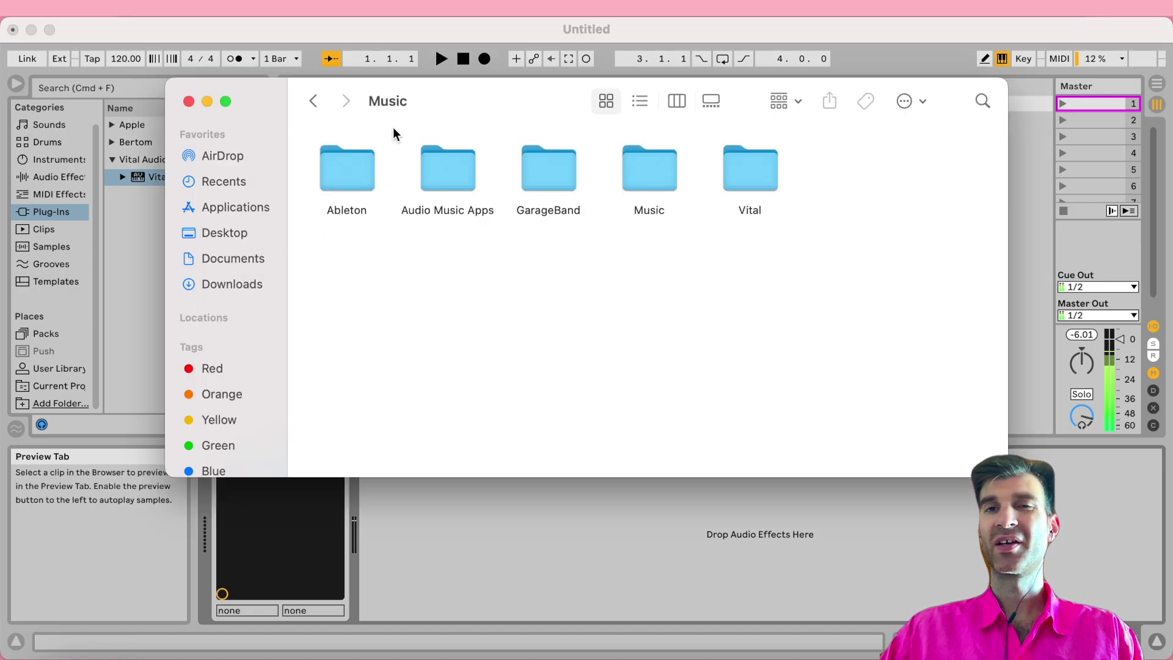
# Step: Navigate Finder to Ableton > User Library > Defaults > Plug-In Configurations > Audio Units > Vital Audio > Vital
pyautogui.doubleClick(360, 166)
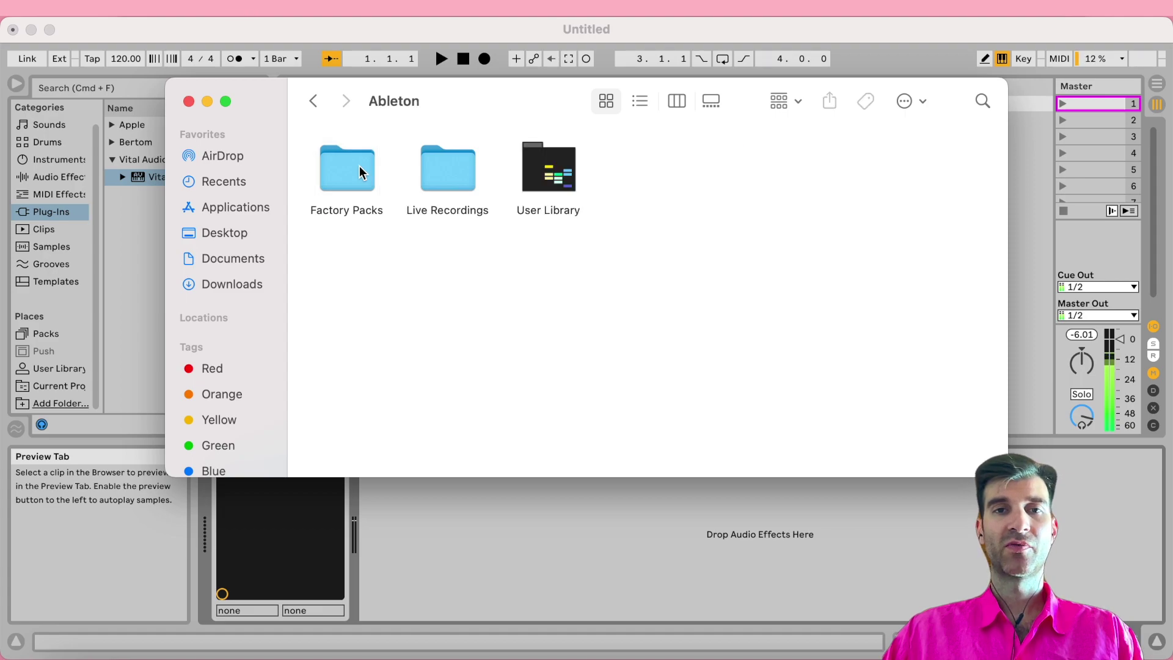
pyautogui.press('Right')
pyautogui.press('Right')
pyautogui.press('Right')
pyautogui.press('super+Down')
pyautogui.press('Right')
pyautogui.press('Right')
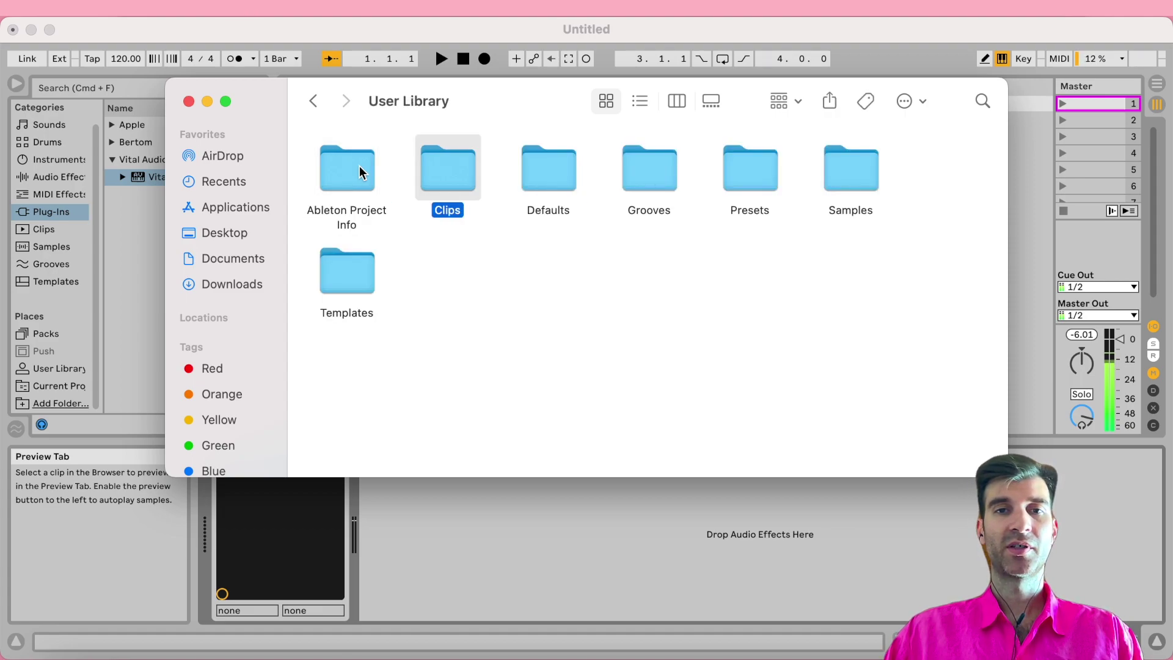
pyautogui.press('Right')
pyautogui.press('super+Down')
pyautogui.press('Down')
pyautogui.press('Down')
pyautogui.press('super+Down')
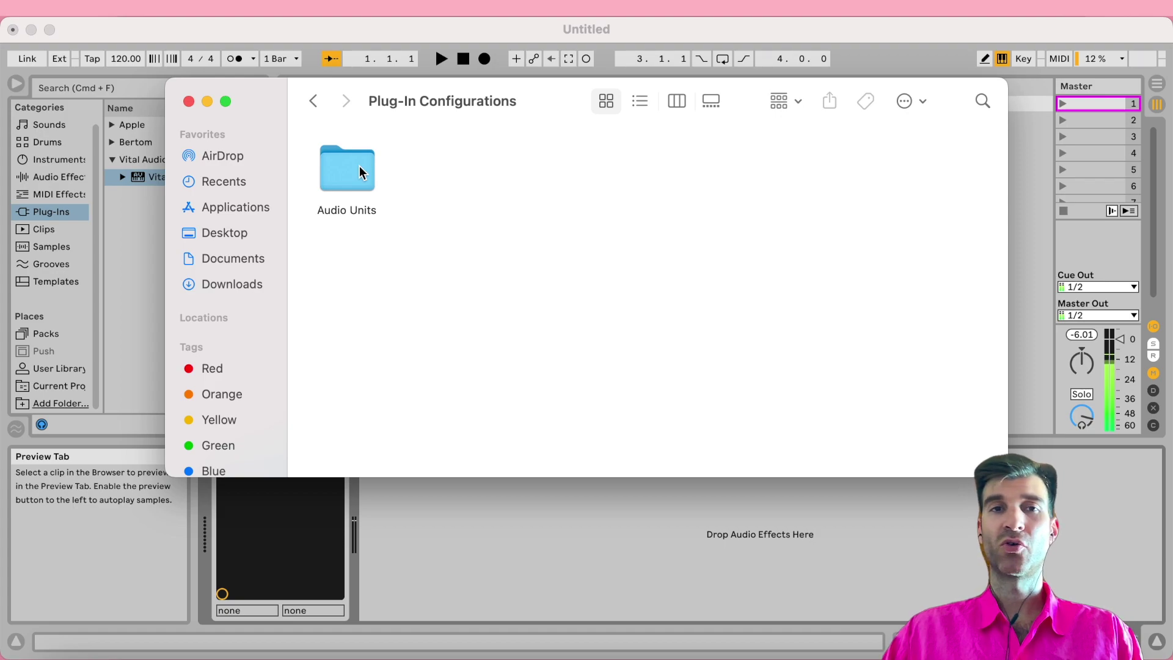
pyautogui.press('Right')
pyautogui.press('super+Down')
pyautogui.press('Right')
pyautogui.press('super+Down')
pyautogui.press('Right')
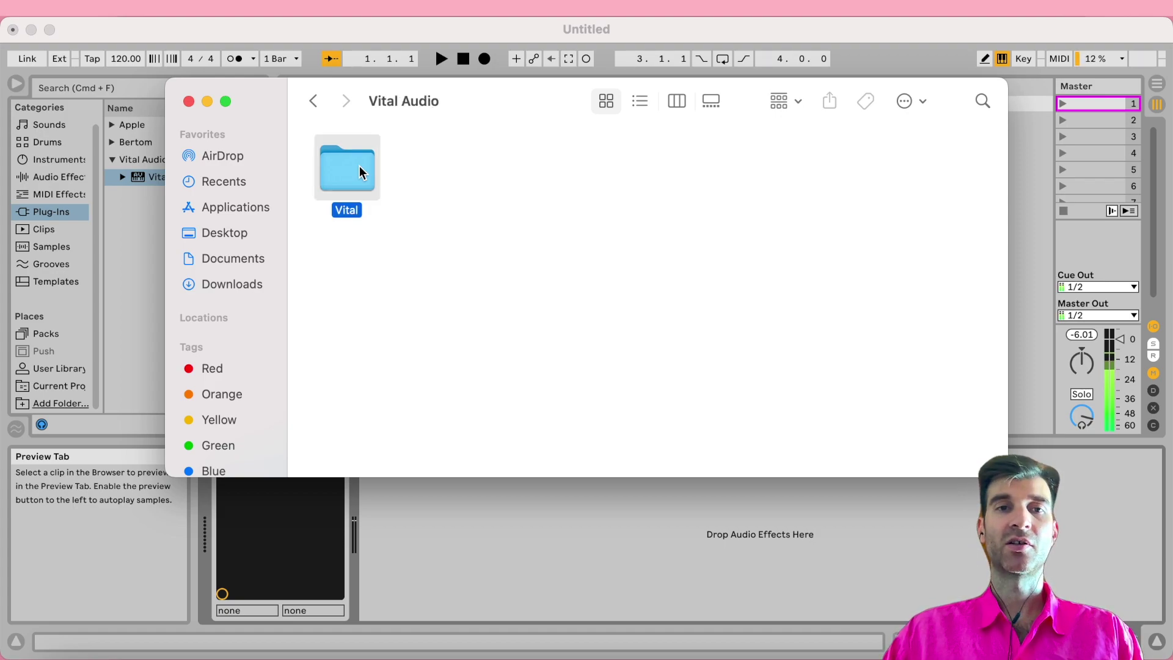
pyautogui.press('super+Down')
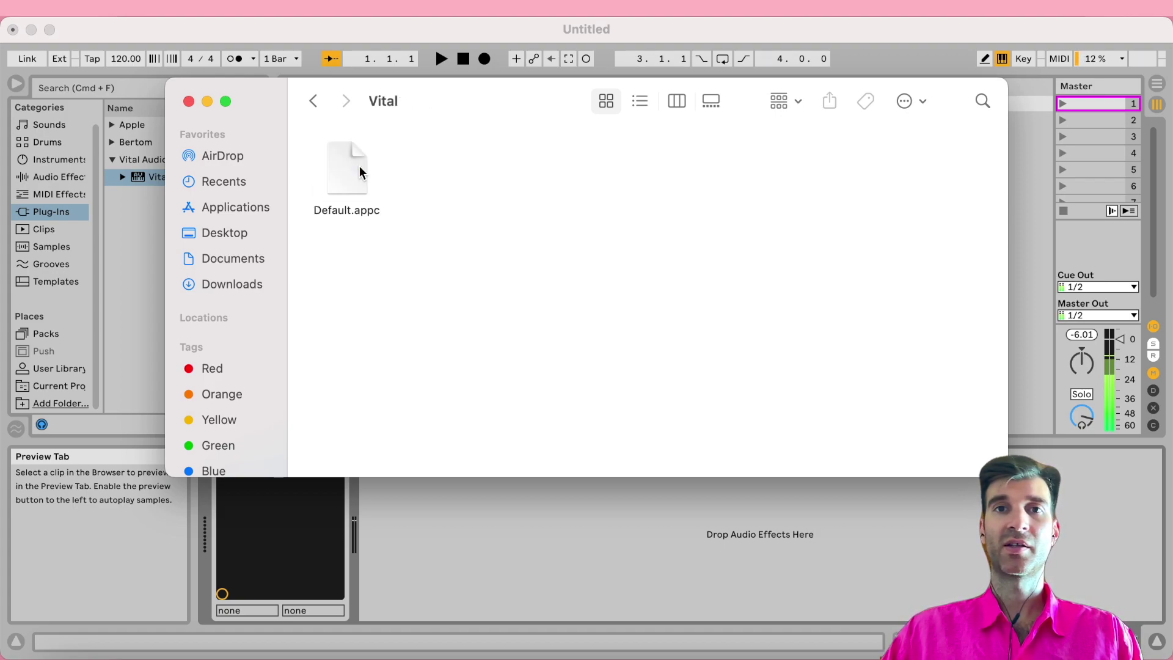
# Step: Trash Default.appc, then delete the Vital device from the Live track
pyautogui.click(359, 166)
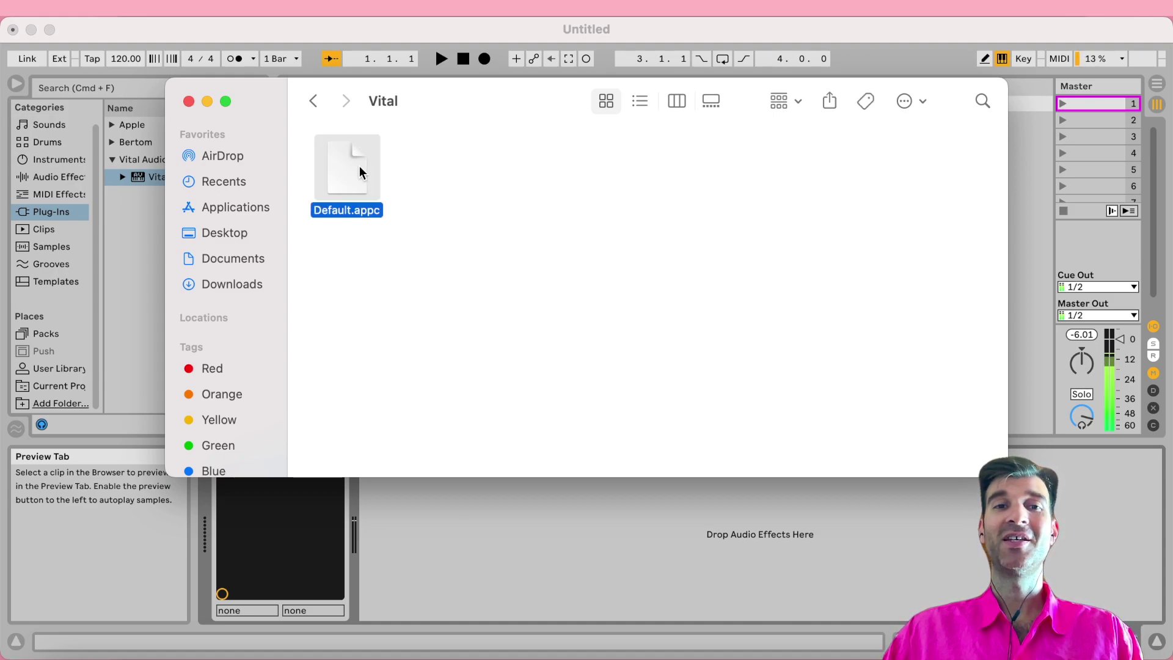
pyautogui.press('super+BackSpace')
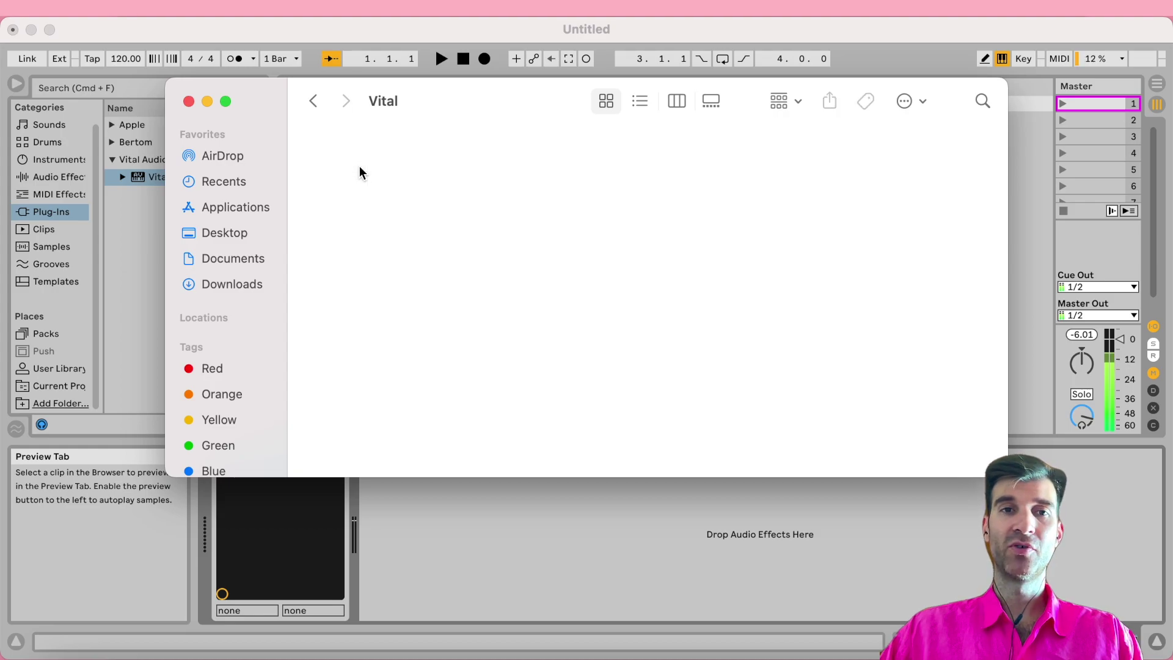
pyautogui.press('super+Tab')
pyautogui.press('BackSpace')
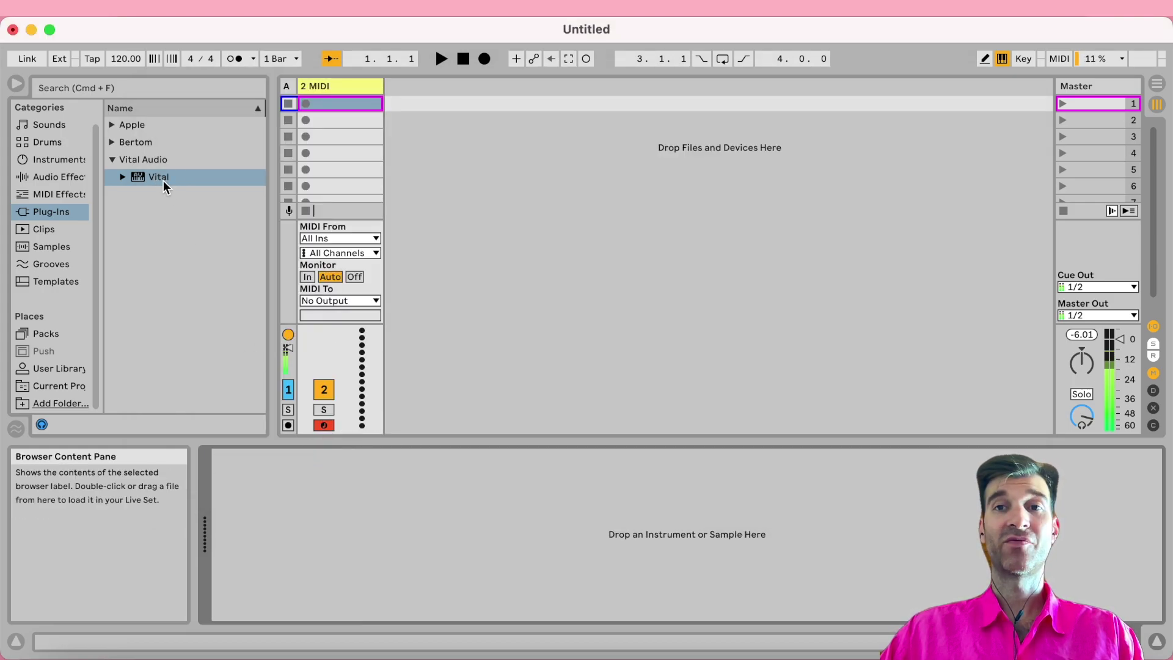
# Step: Drag Vital onto the MIDI track again, so it loads with MPE on as before
pyautogui.moveTo(163, 181); pyautogui.dragTo(303, 468)
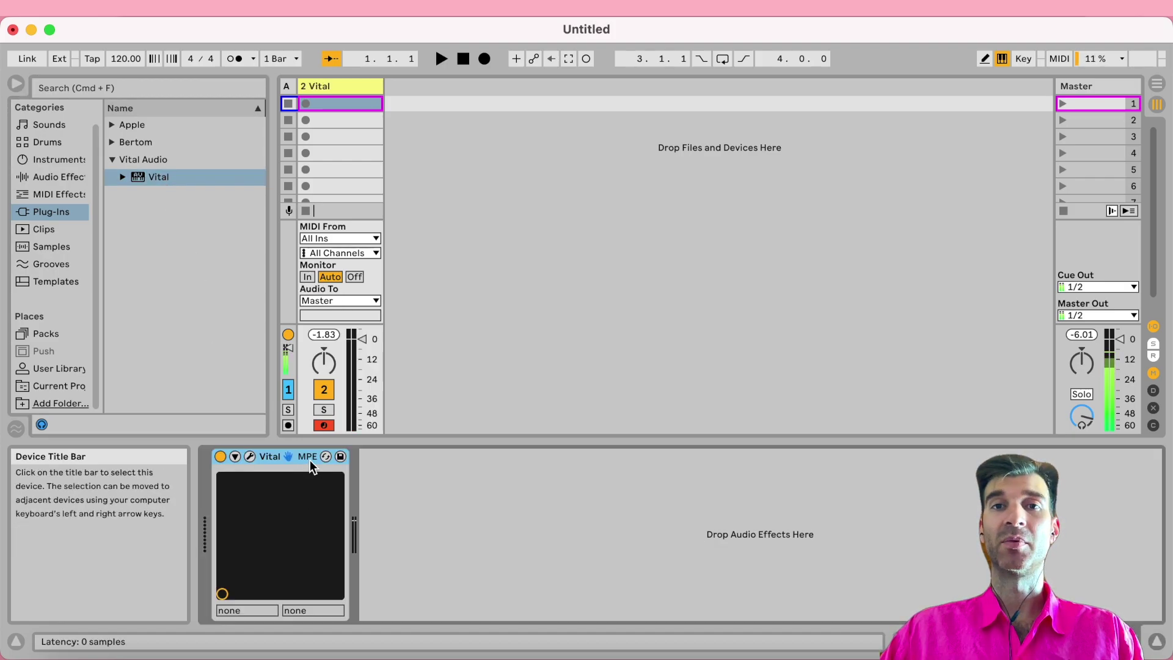